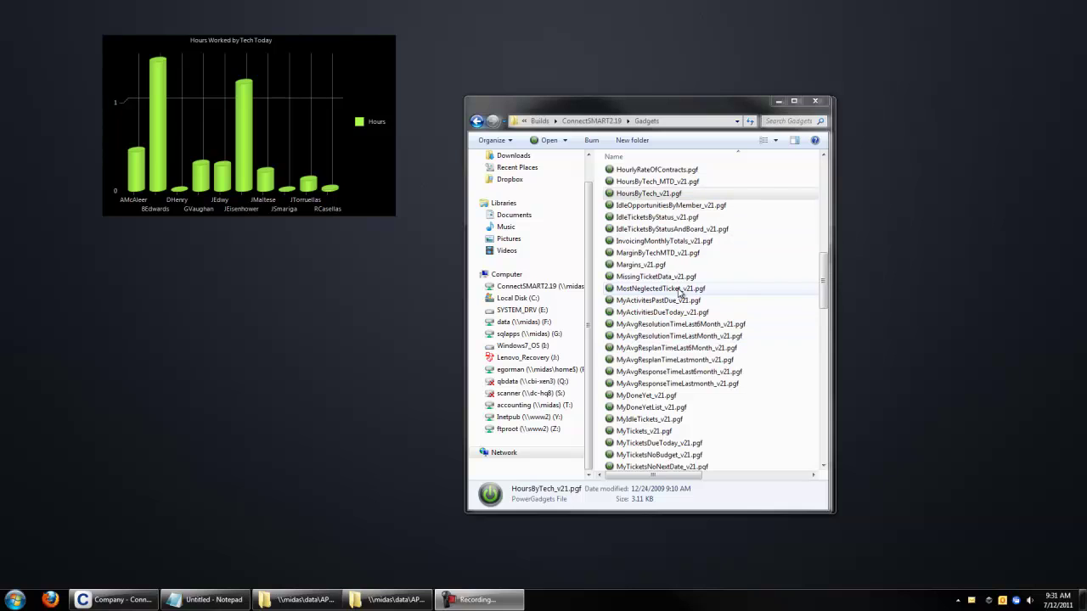
Duplicate GetHoursByTech_v21.ps1 in the Scripts folder and rename the copy GetHoursByTech_Apps.ps1
drag(350, 53, 355, 40)
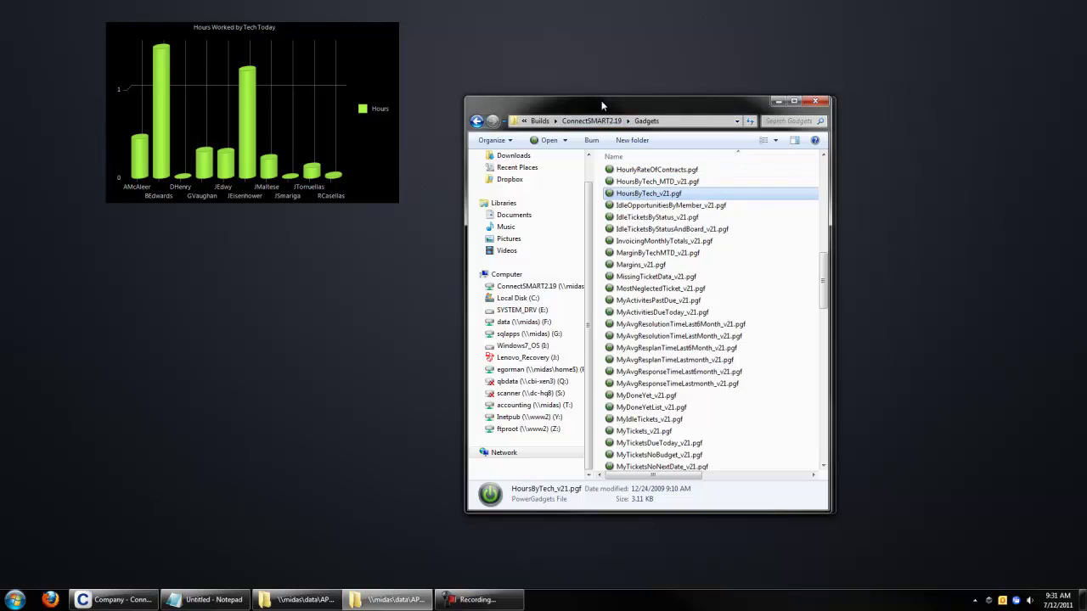
drag(601, 100, 734, 100)
drag(562, 114, 501, 92)
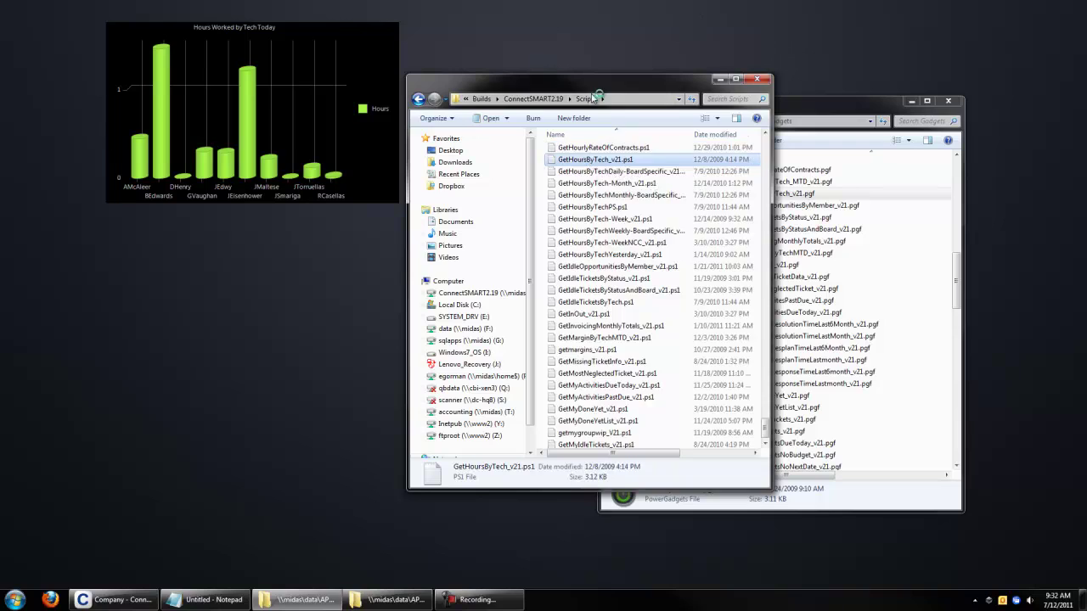
key(ctrl+c)
key(ctrl+v)
key(F2)
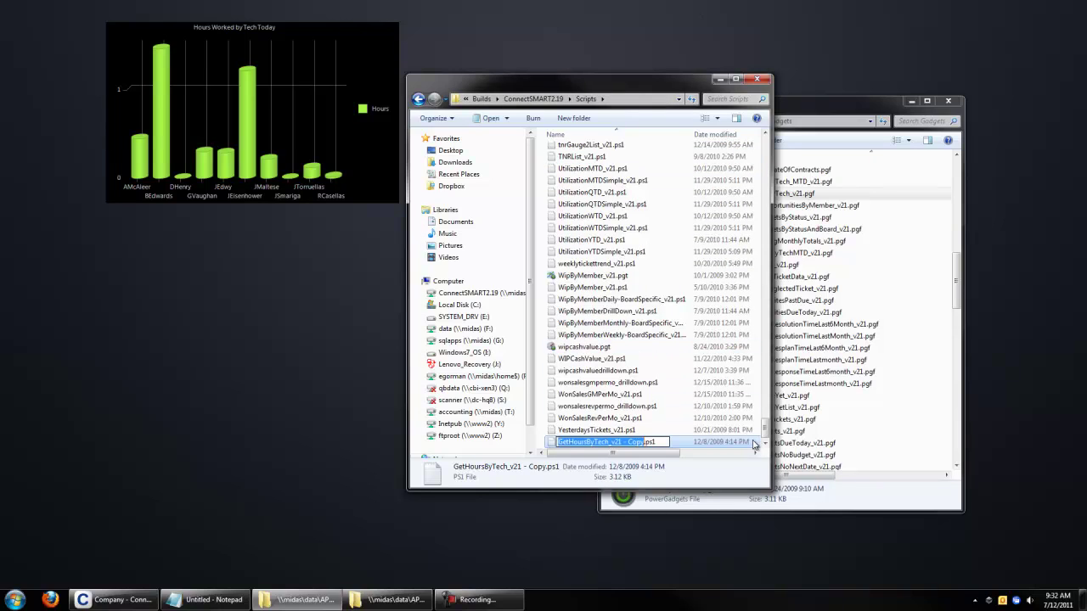
click(613, 443)
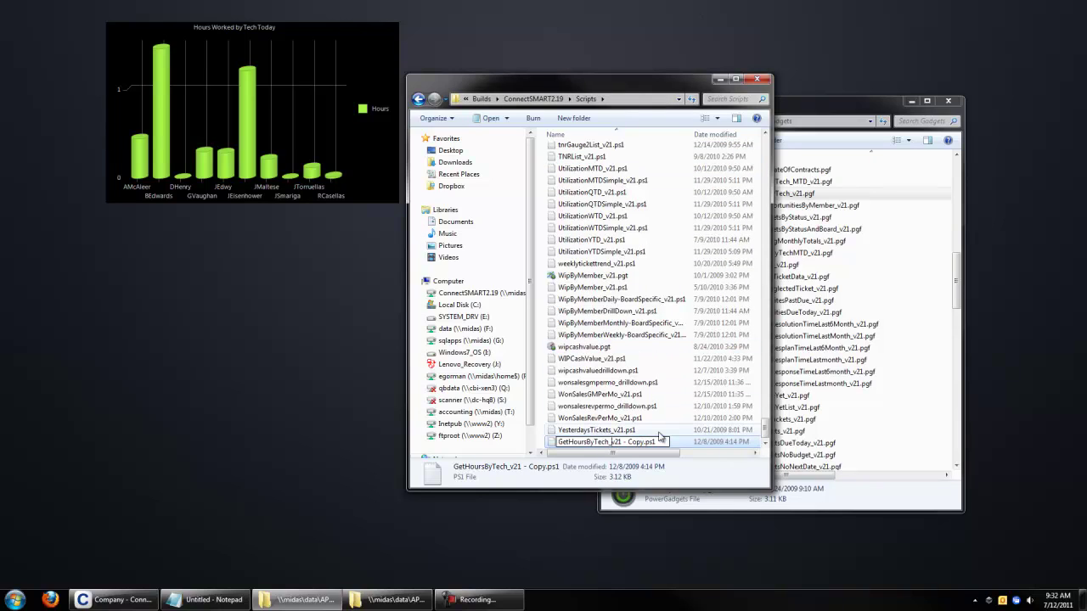
key(Delete)
key(Delete)
key(Delete)
key(Delete)
key(Delete)
key(Delete)
key(Delete)
key(Delete)
key(Delete)
key(Delete)
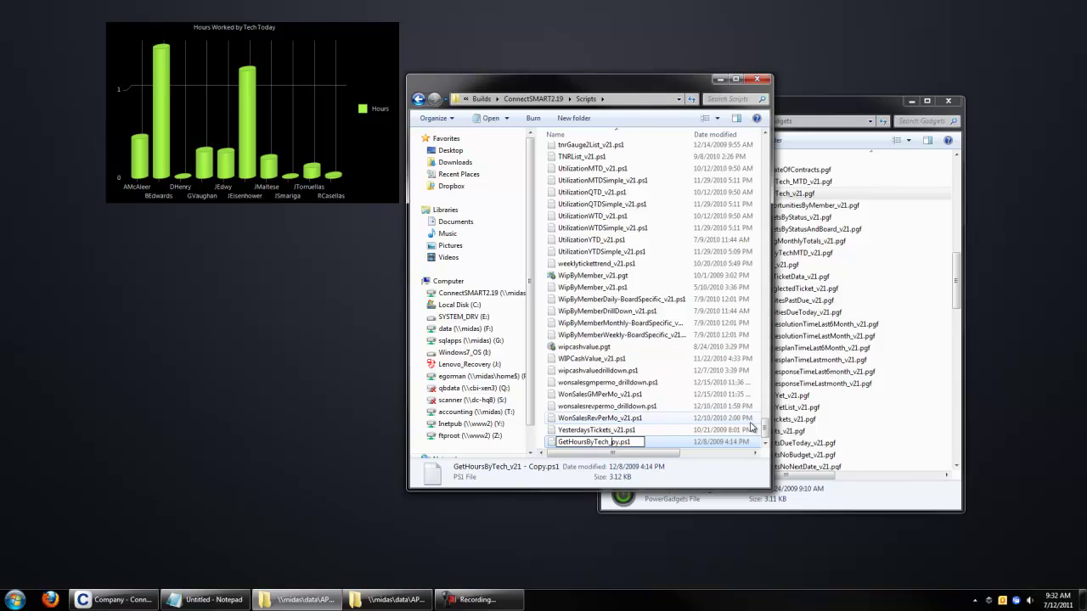
text(Apps)
key(Return)
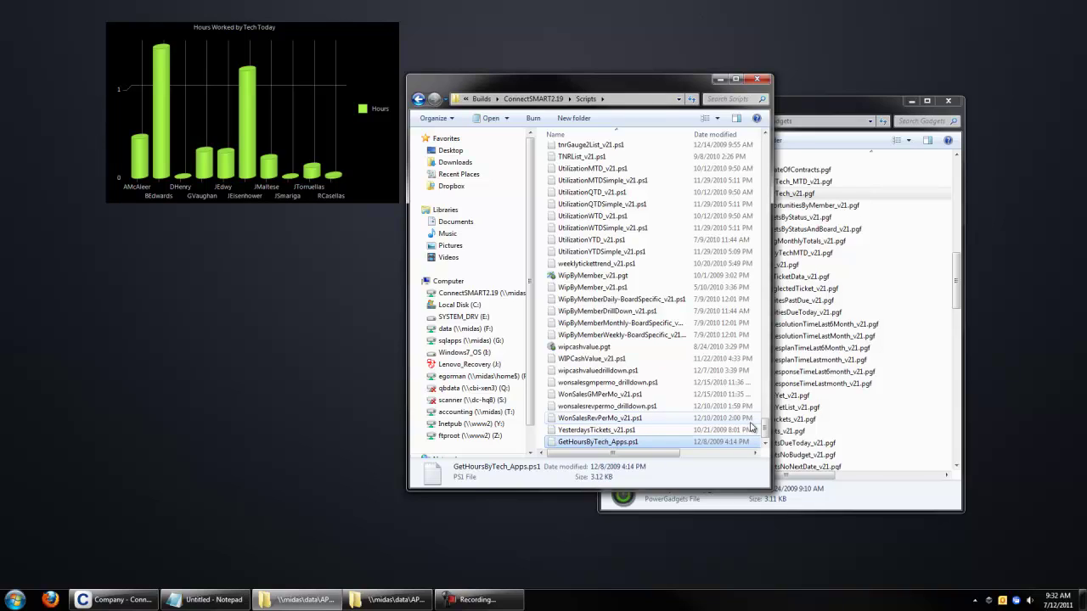
Open GetHoursByTech_Apps.ps1 in Notepad and set $team_prod to a quoted list of three technician IDs
key(Return)
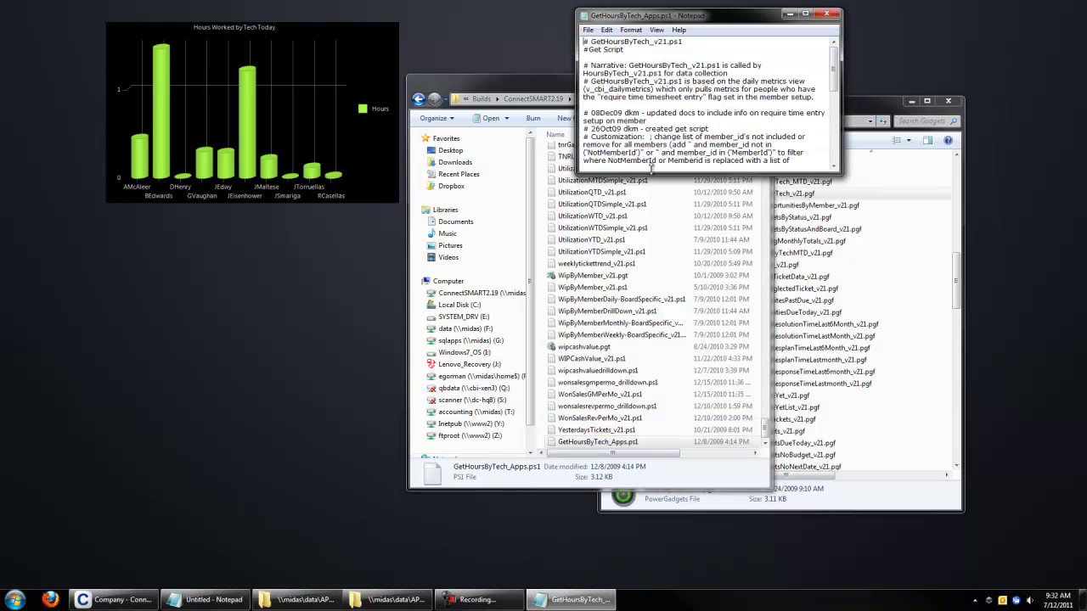
drag(650, 176, 662, 451)
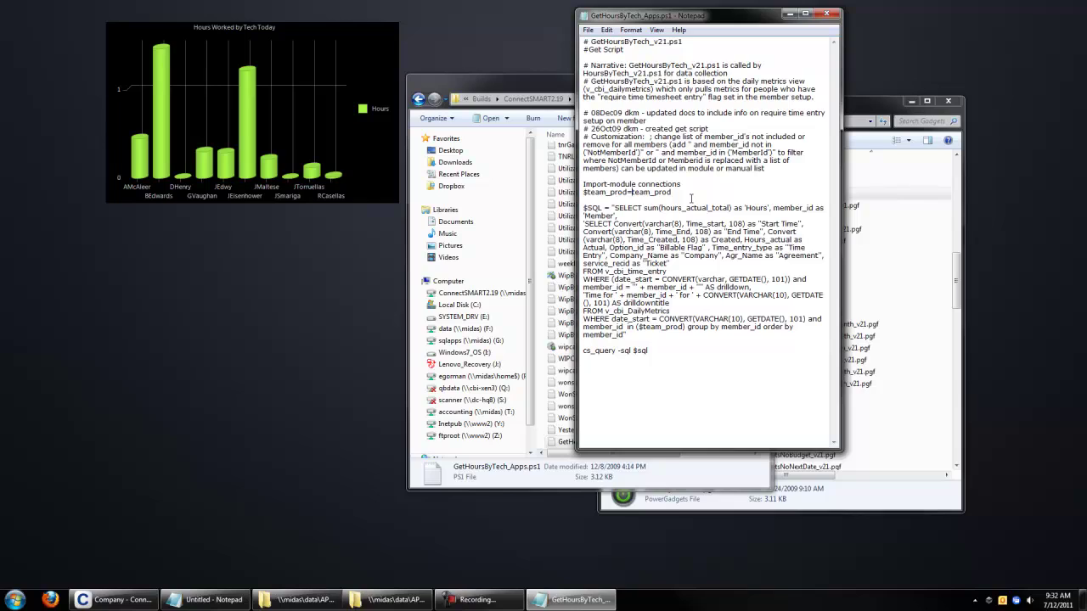
text($)
double_click(691, 199)
text(")
text('Bedwards)
text(Egorman)
text(' , 'DMartin)
Save the edited GetHoursByTech_Apps.ps1 from the File menu and close Notepad
click(587, 30)
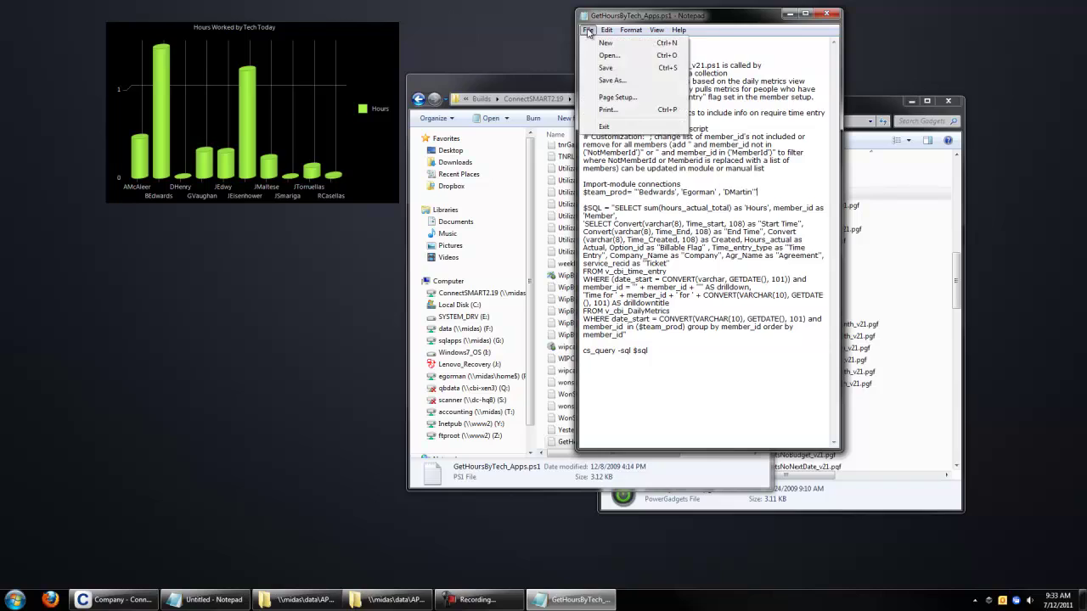
click(598, 78)
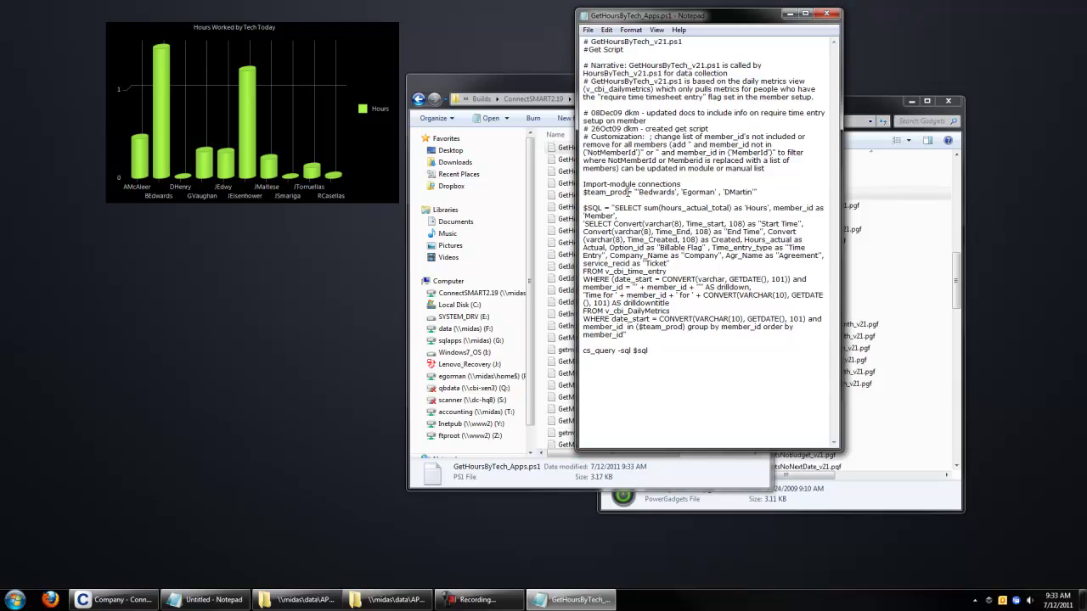
click(631, 191)
click(826, 13)
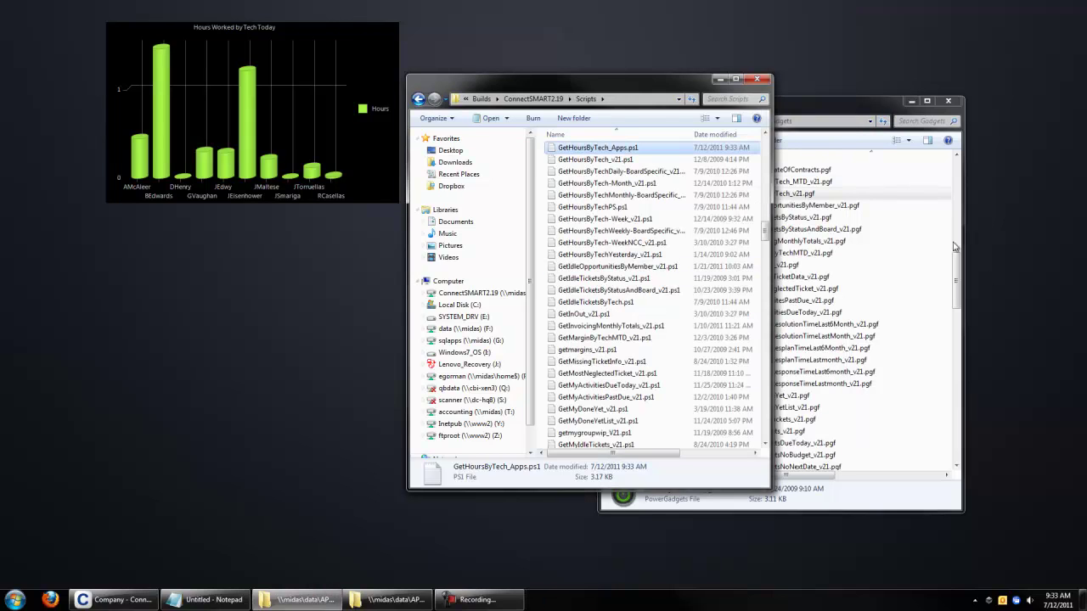
Open HoursByTech_v21.pgf from the Gadgets folder for editing in PowerGadgets Creator
drag(843, 102, 762, 84)
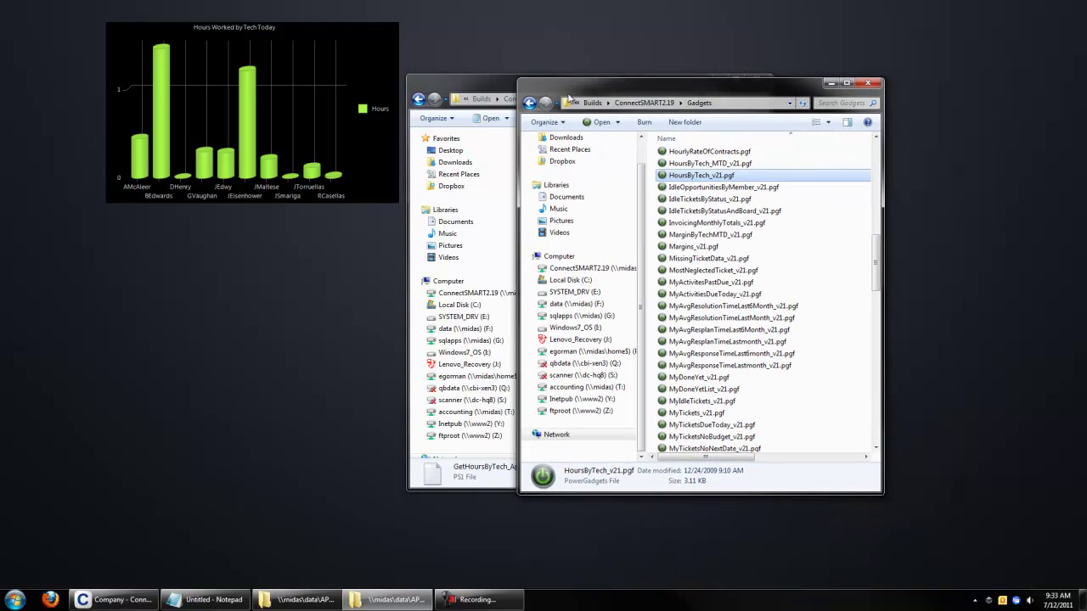
right_click(684, 177)
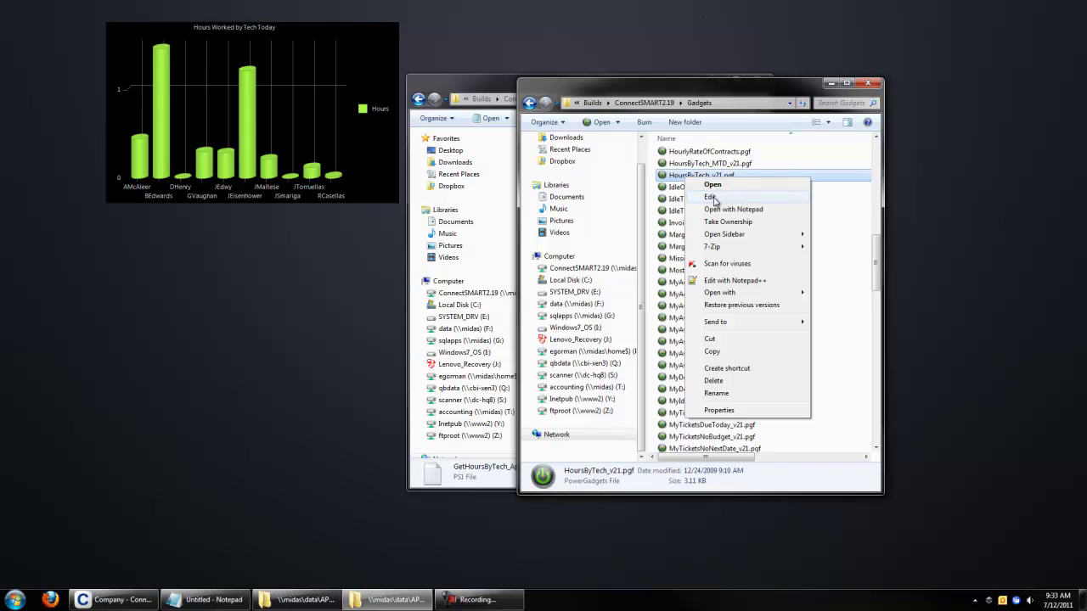
click(710, 197)
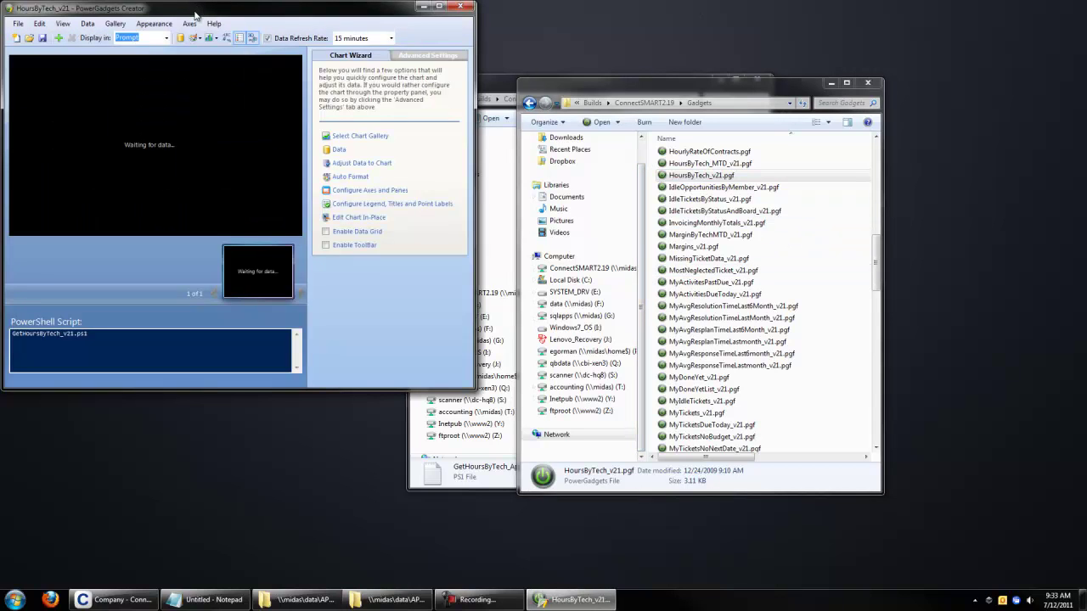
drag(195, 15, 668, 59)
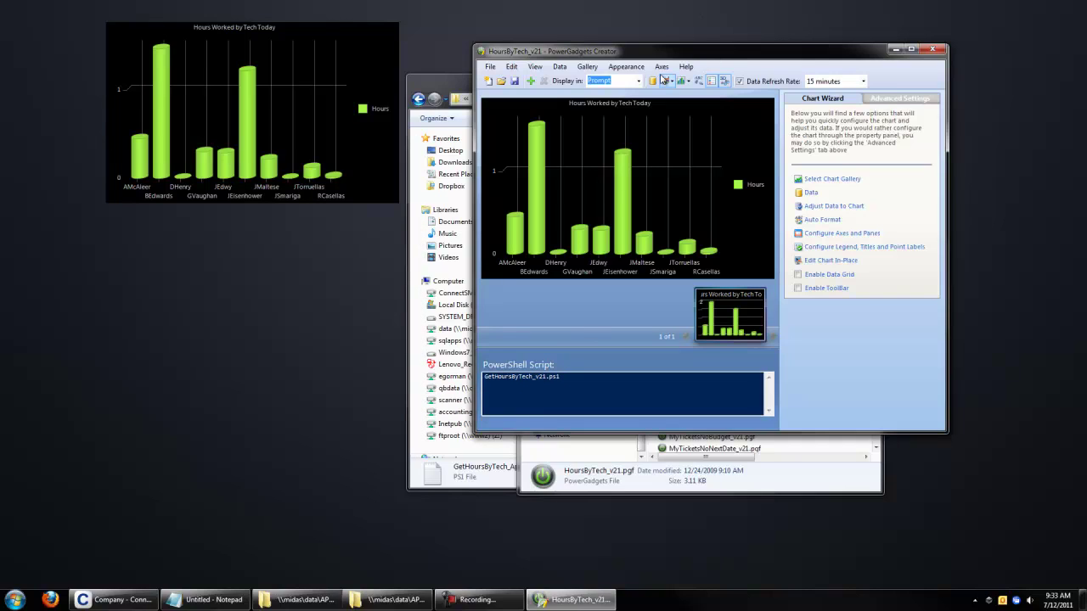
Change the gadget's PowerShell script to GetHoursByTech_Apps.ps1, test it, and finish
click(653, 81)
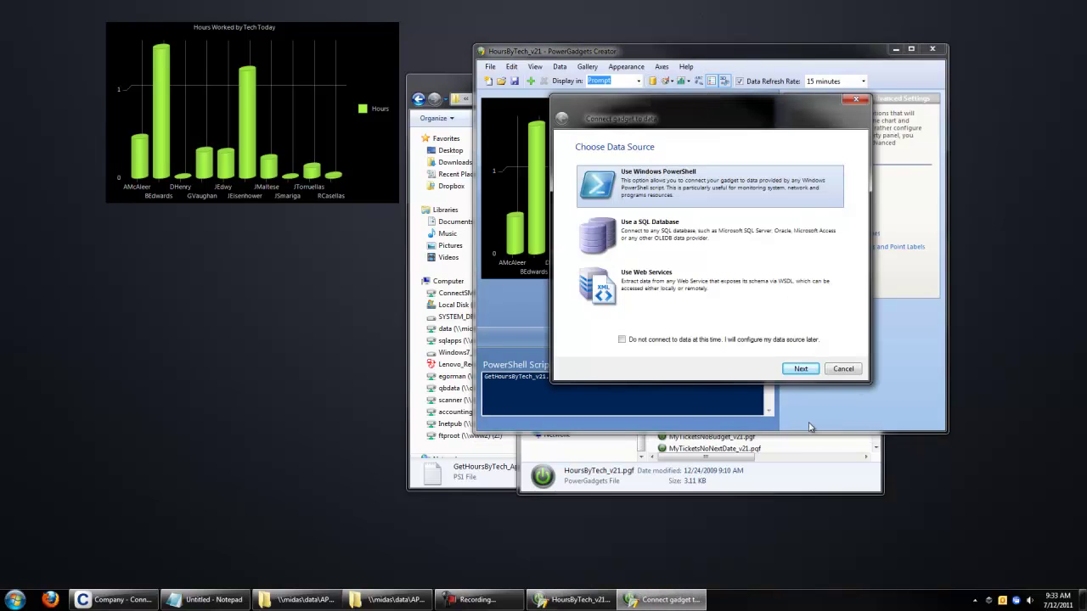
click(801, 368)
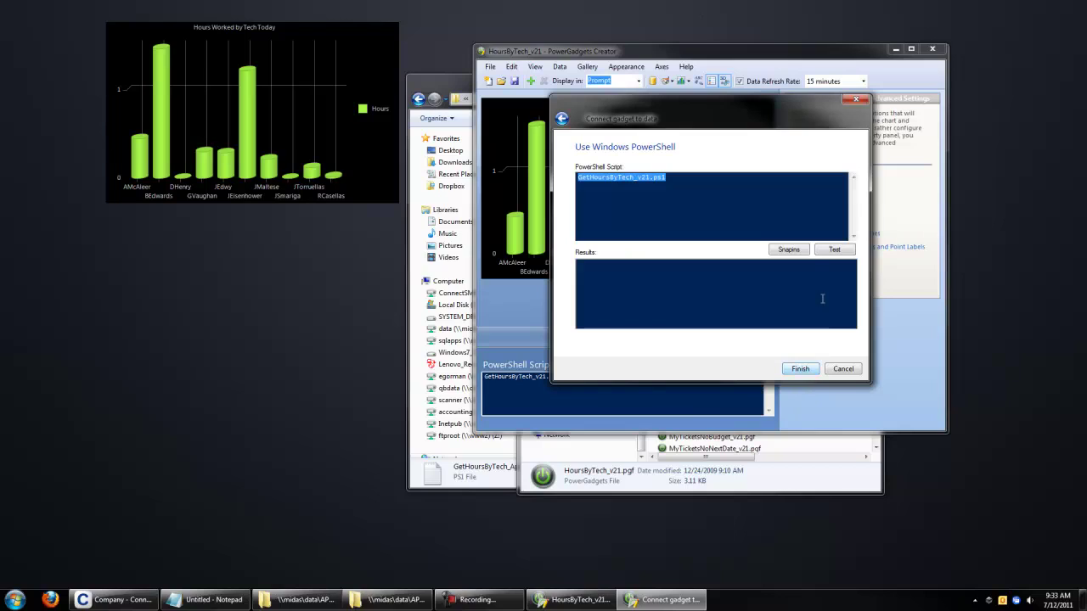
click(685, 178)
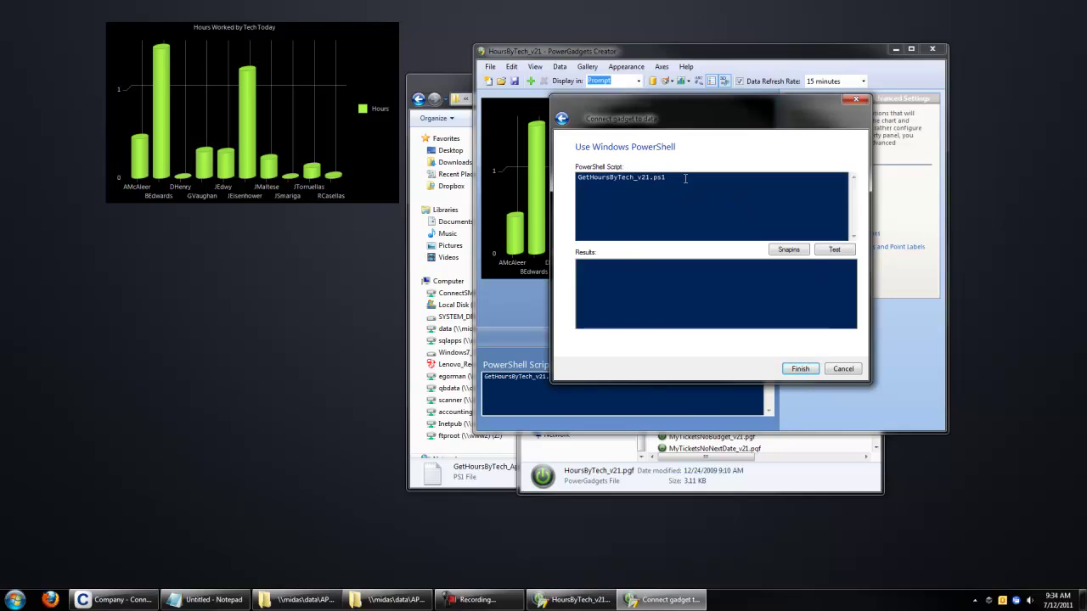
click(638, 178)
text(App)
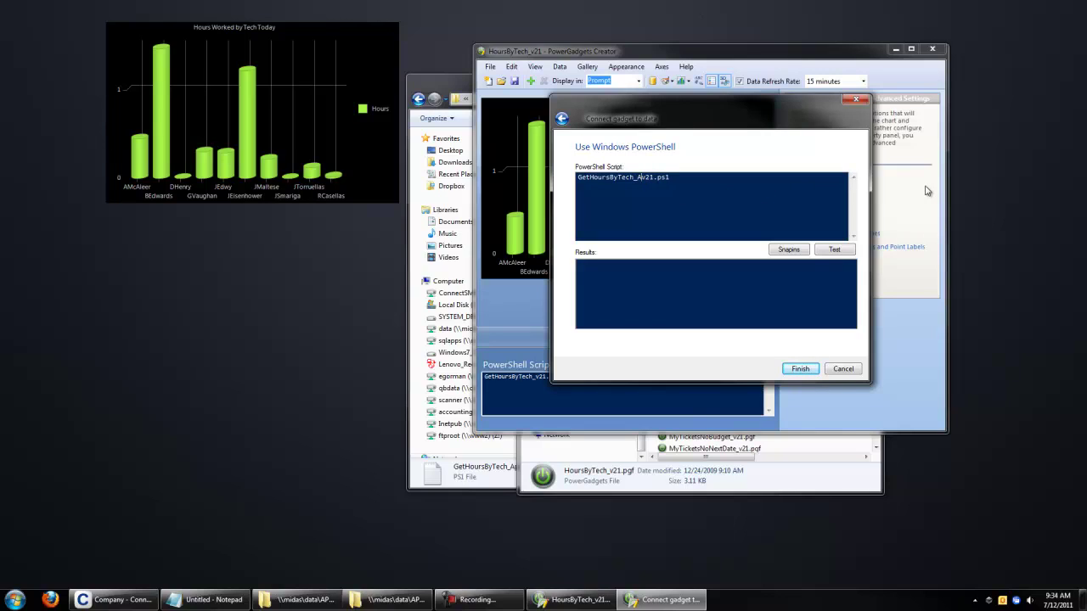
text(s)
key(Delete)
key(Delete)
key(Delete)
click(832, 249)
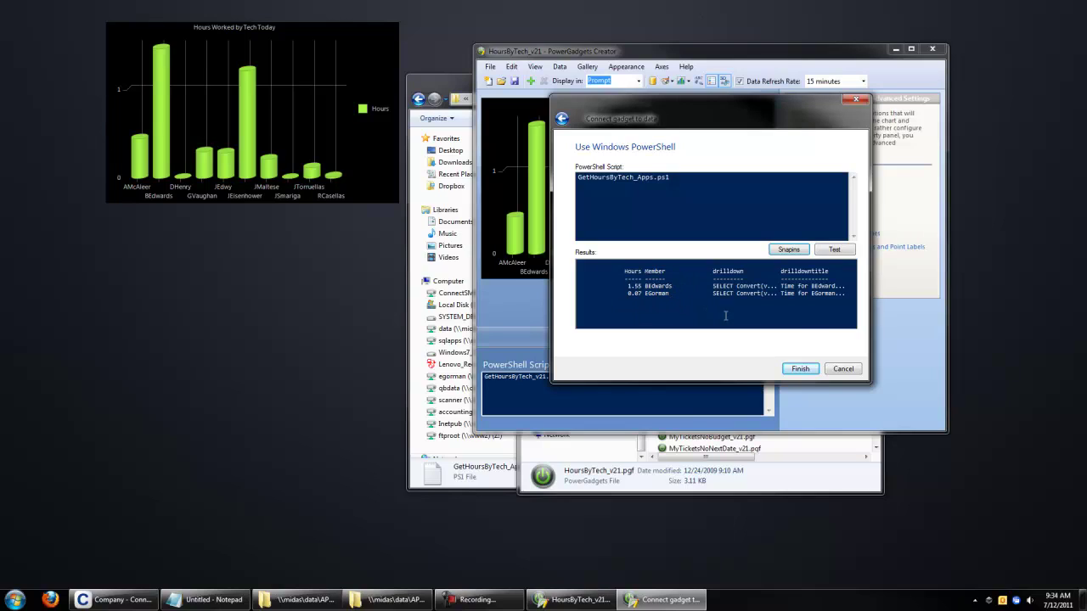
click(796, 369)
Rename the gadget item from HoursByTech_v21 to HoursByTech_Apps
click(582, 44)
click(511, 66)
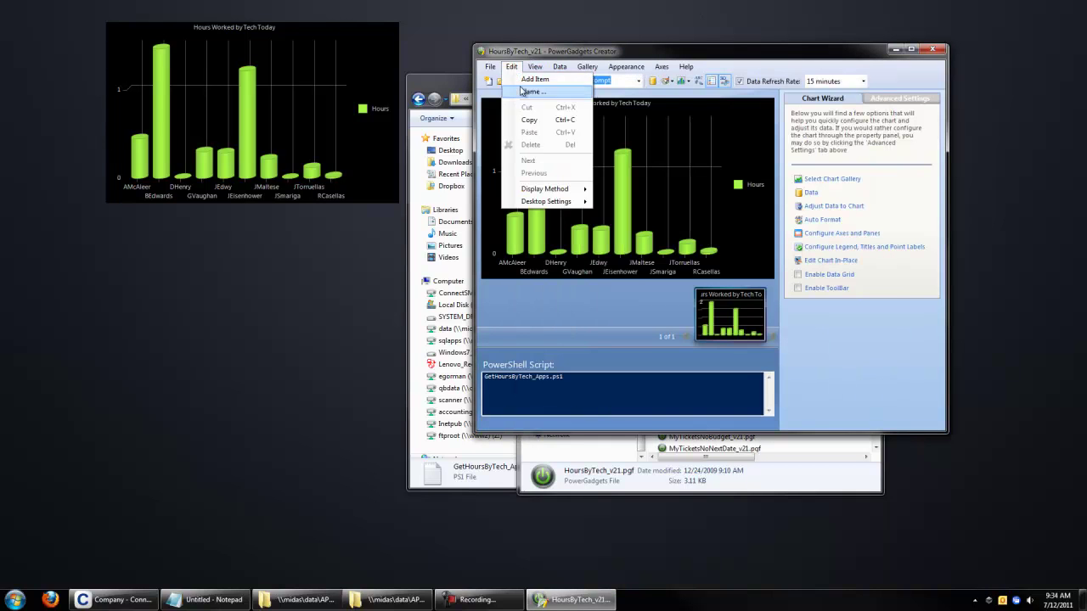
click(525, 91)
click(721, 240)
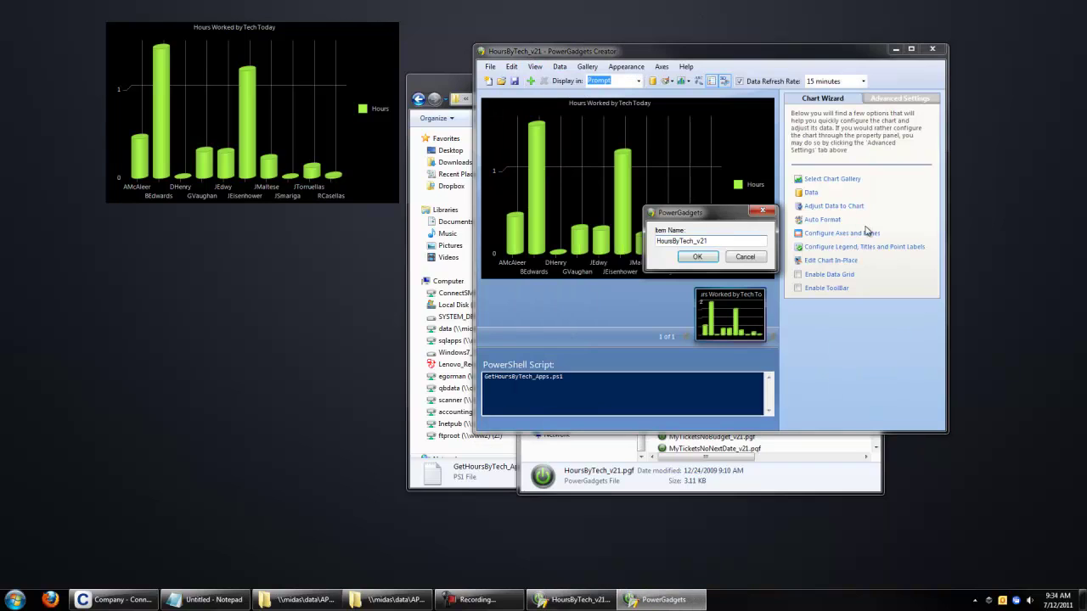
key(BackSpace)
key(BackSpace)
key(BackSpace)
text(Apps)
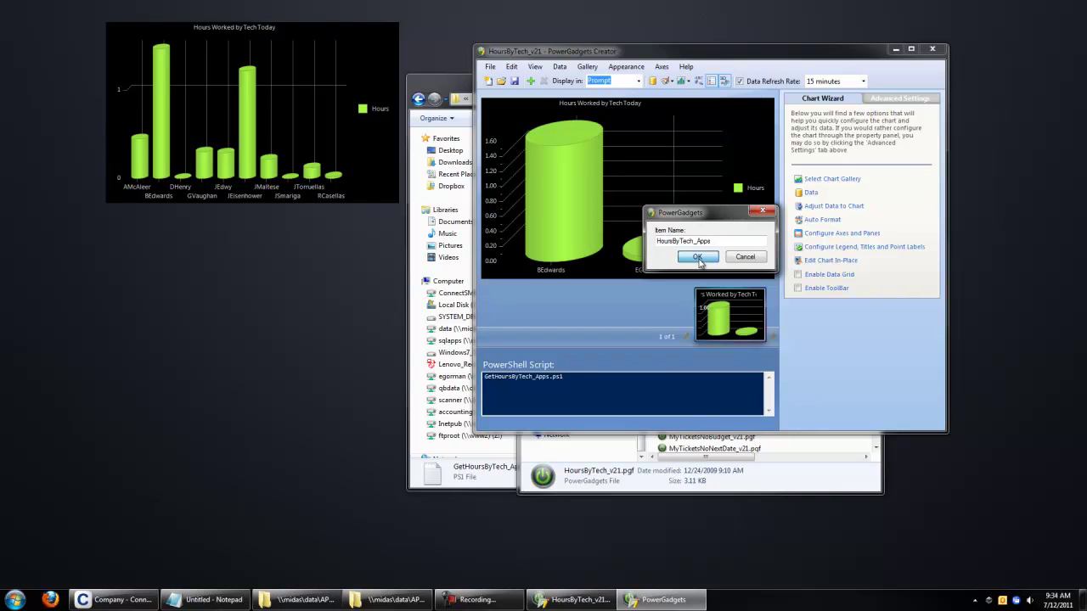
click(697, 258)
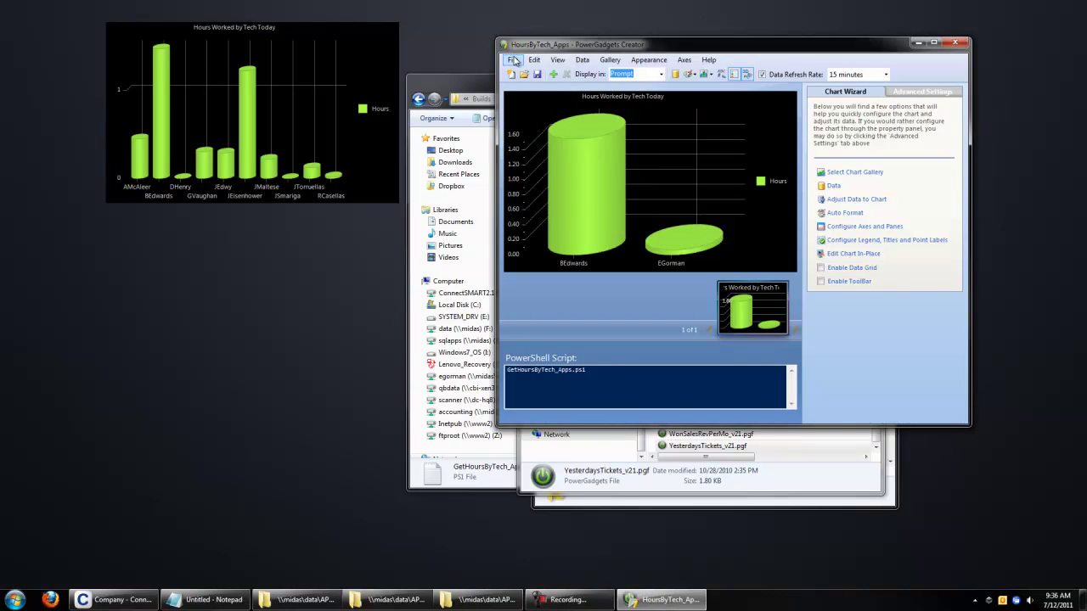
Save the gadget as HoursByTech_Apps.pgf in the Gadgets folder
click(513, 60)
click(535, 111)
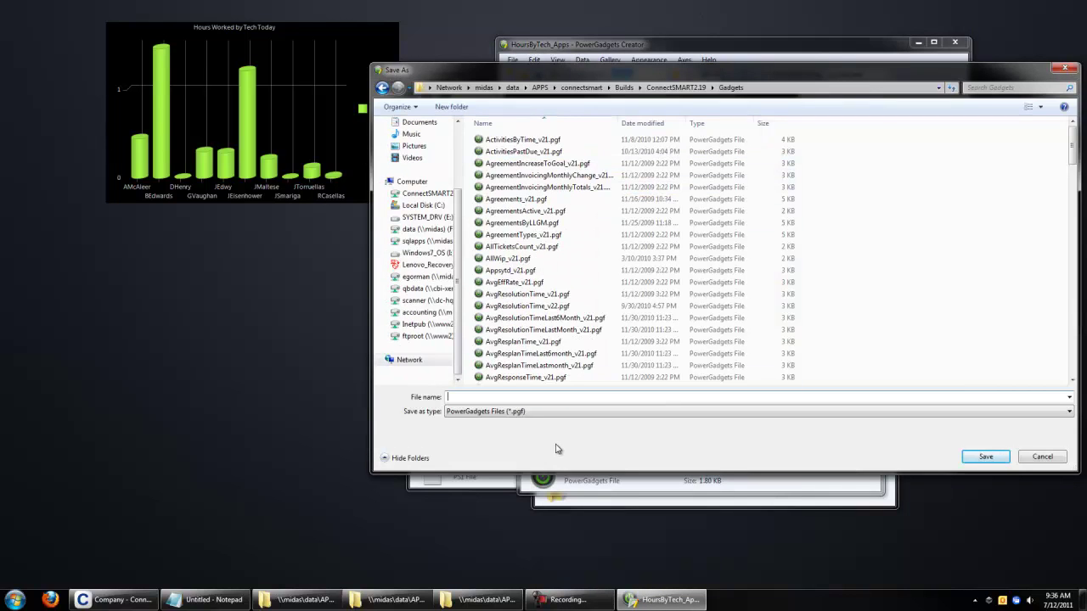
text(Ho)
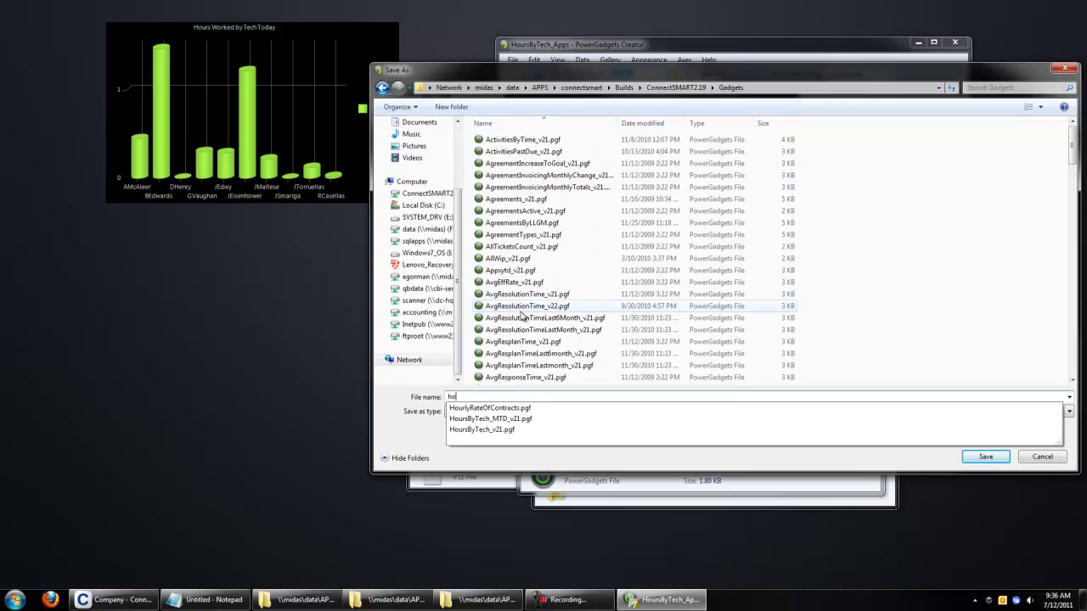
key(Down)
key(Down)
key(Down)
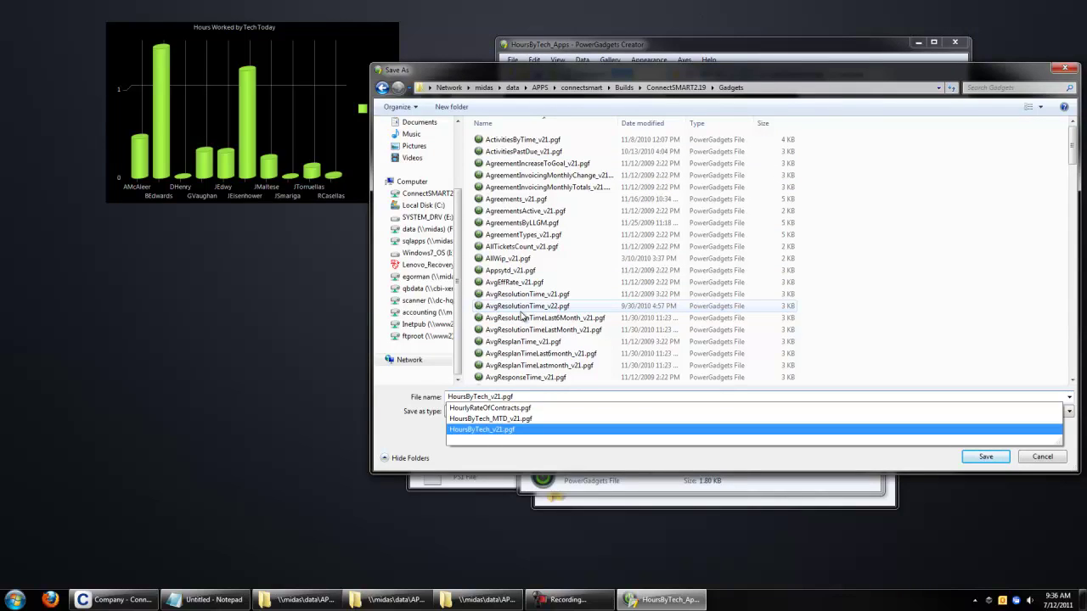
key(BackSpace)
key(BackSpace)
key(BackSpace)
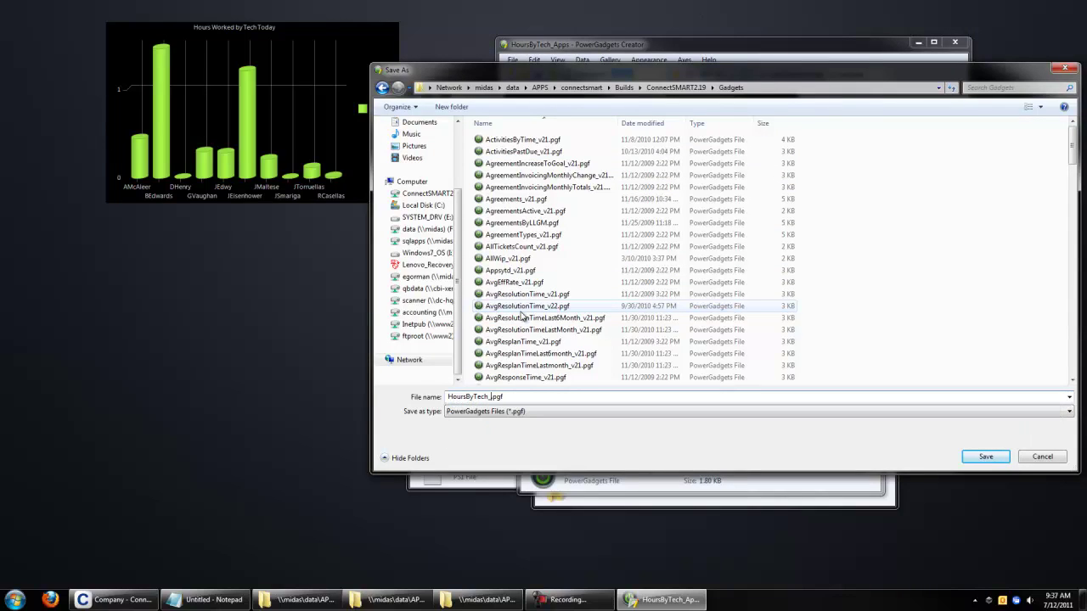
key(Return)
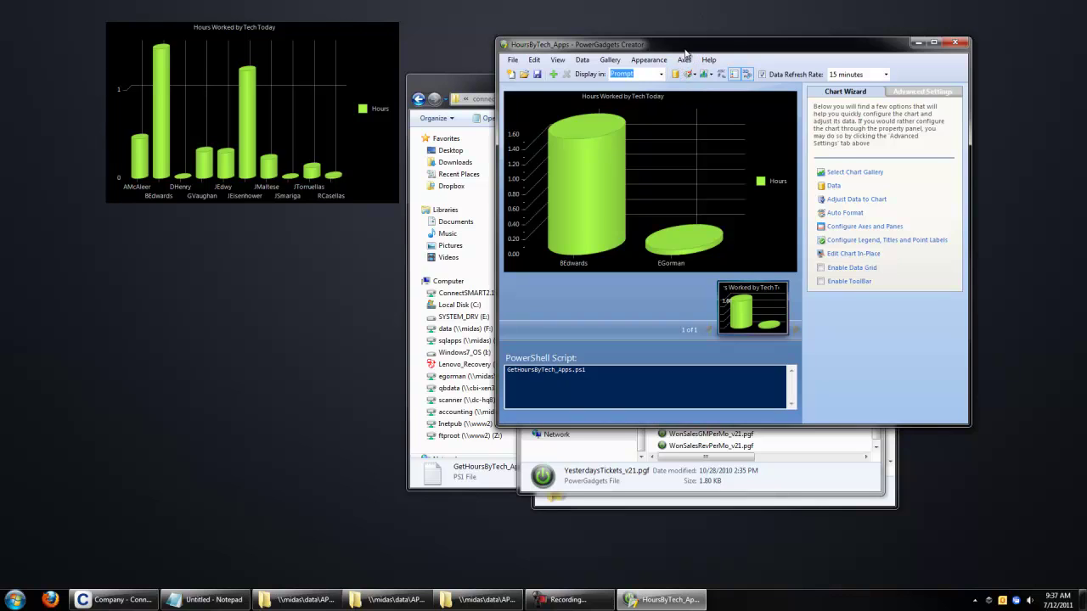
Close PowerGadgets Creator and find HoursByTech_Apps.pgf in the Gadgets folder by typing 'hours'
drag(688, 50, 678, 49)
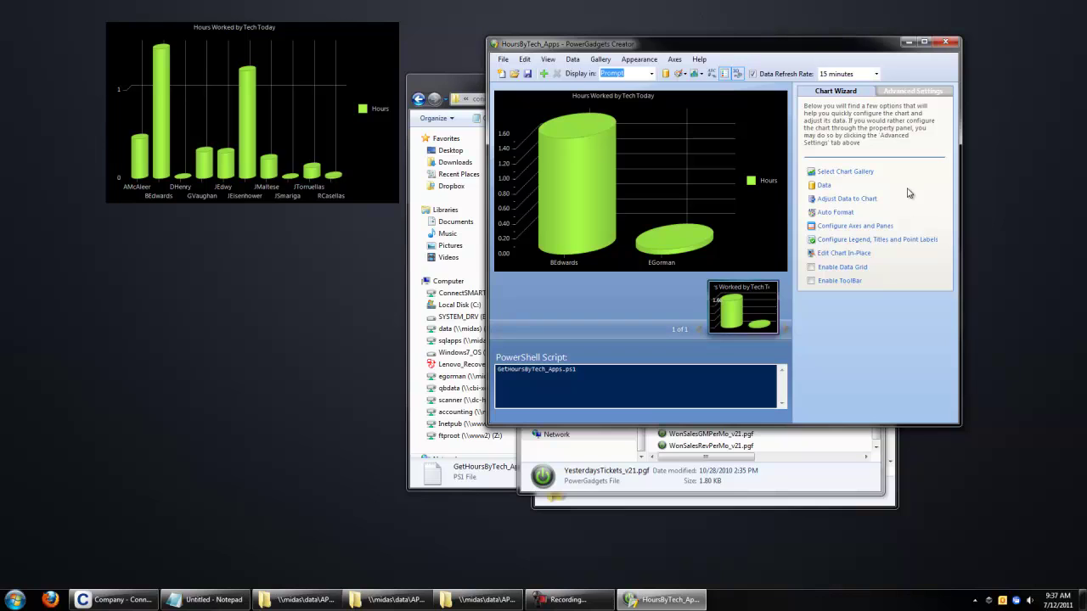
click(945, 42)
click(781, 231)
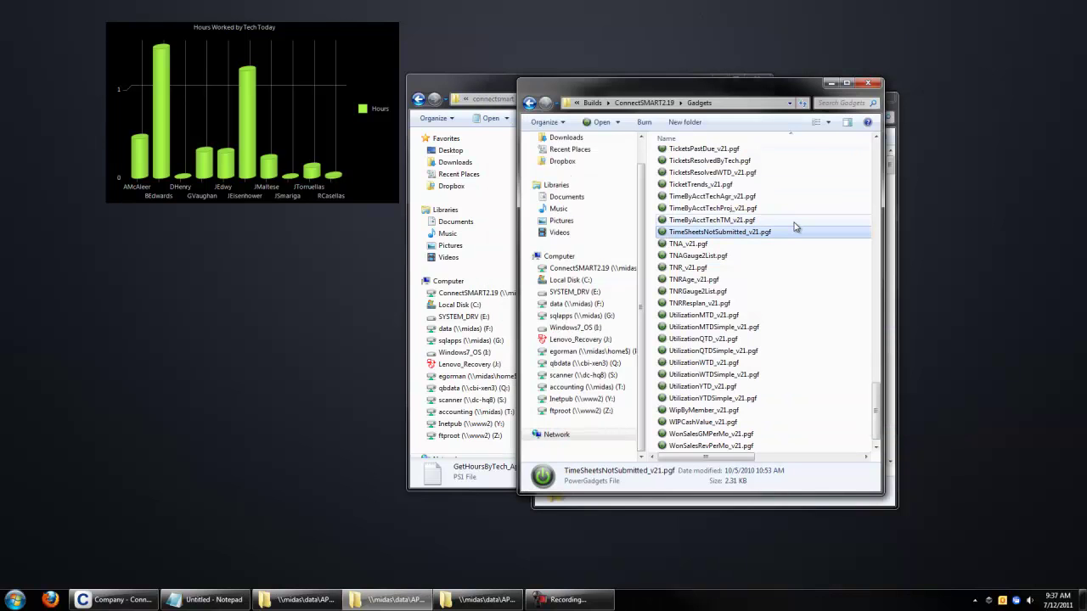
text(hours)
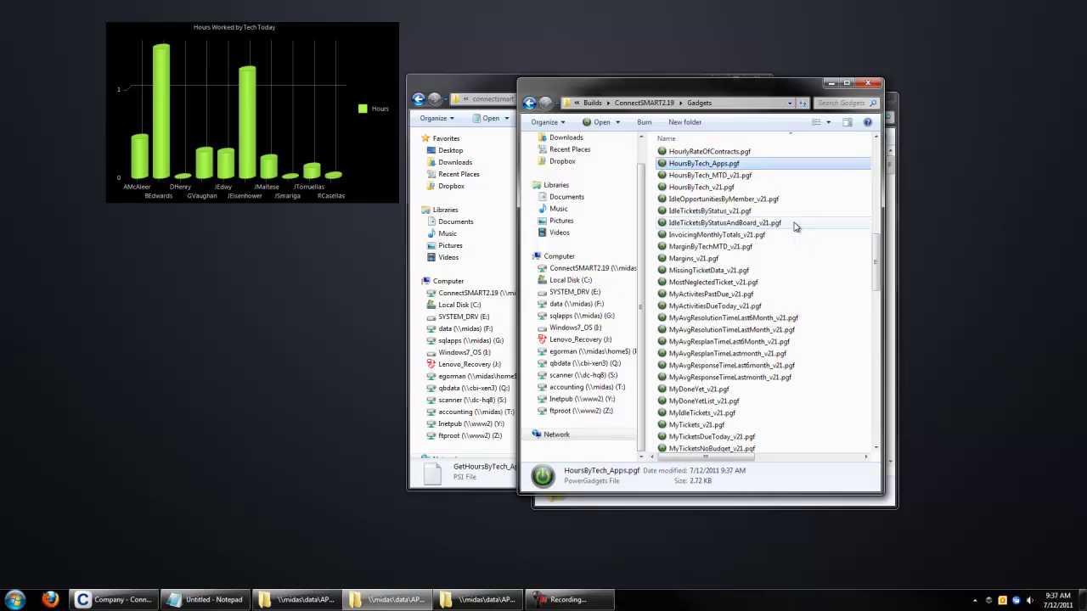